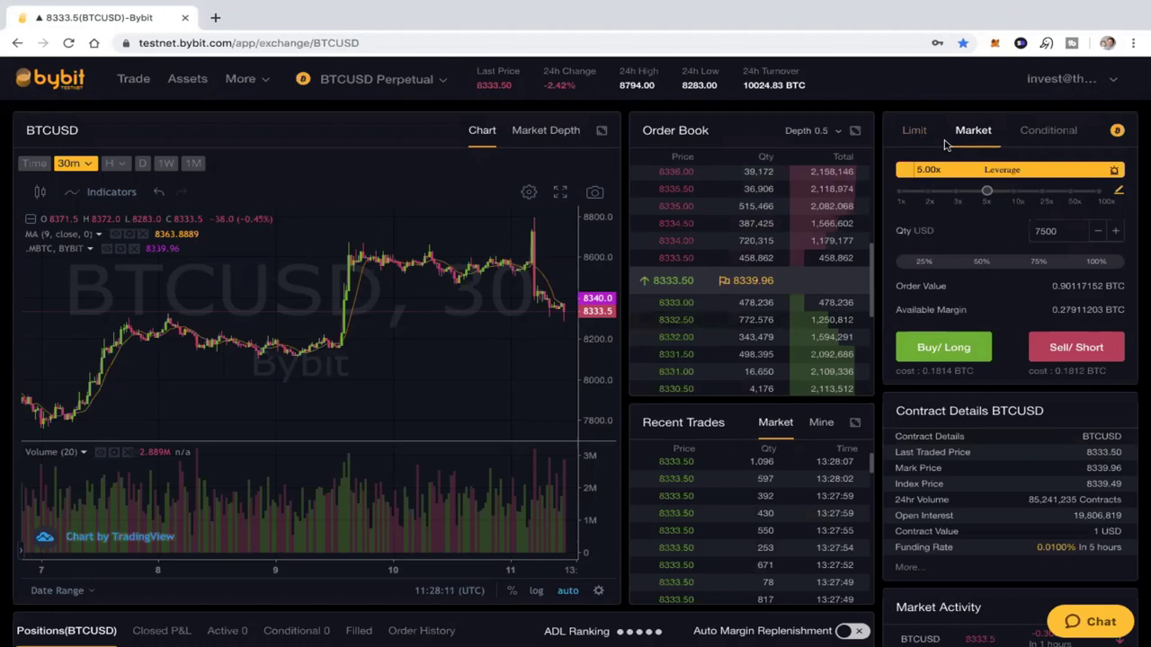
Set up a BTCUSD limit order with an order price of 8327.5 taken from the order book's bids.
{"action": "left_click", "coordinate": [915, 133]}
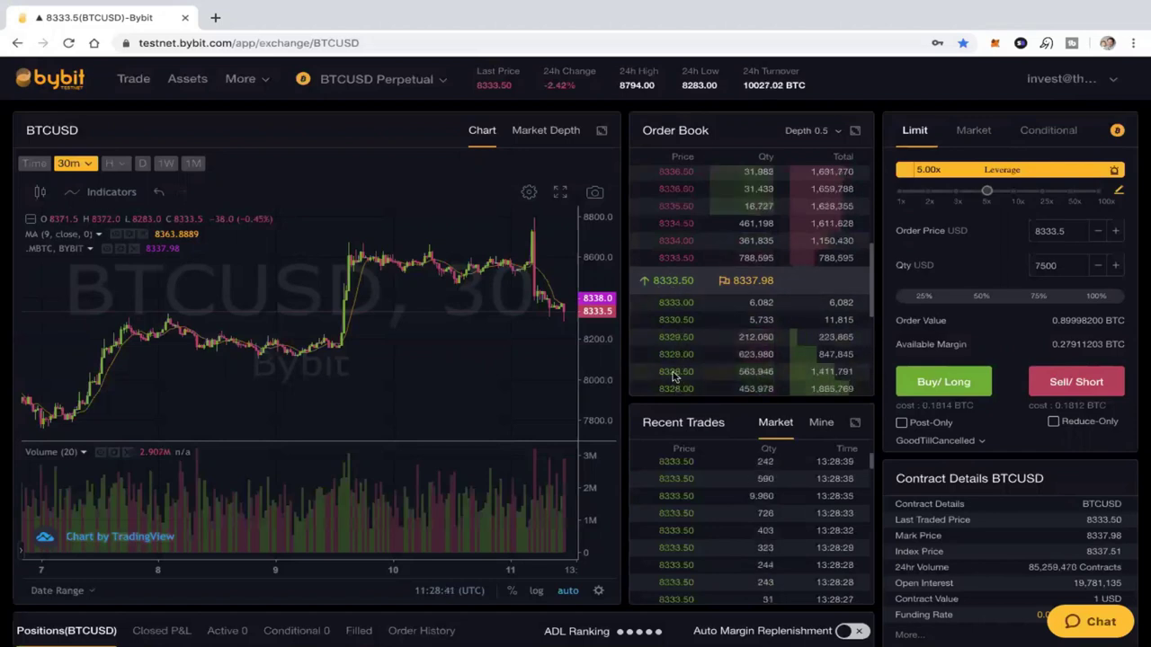
{"action": "left_click", "coordinate": [683, 371]}
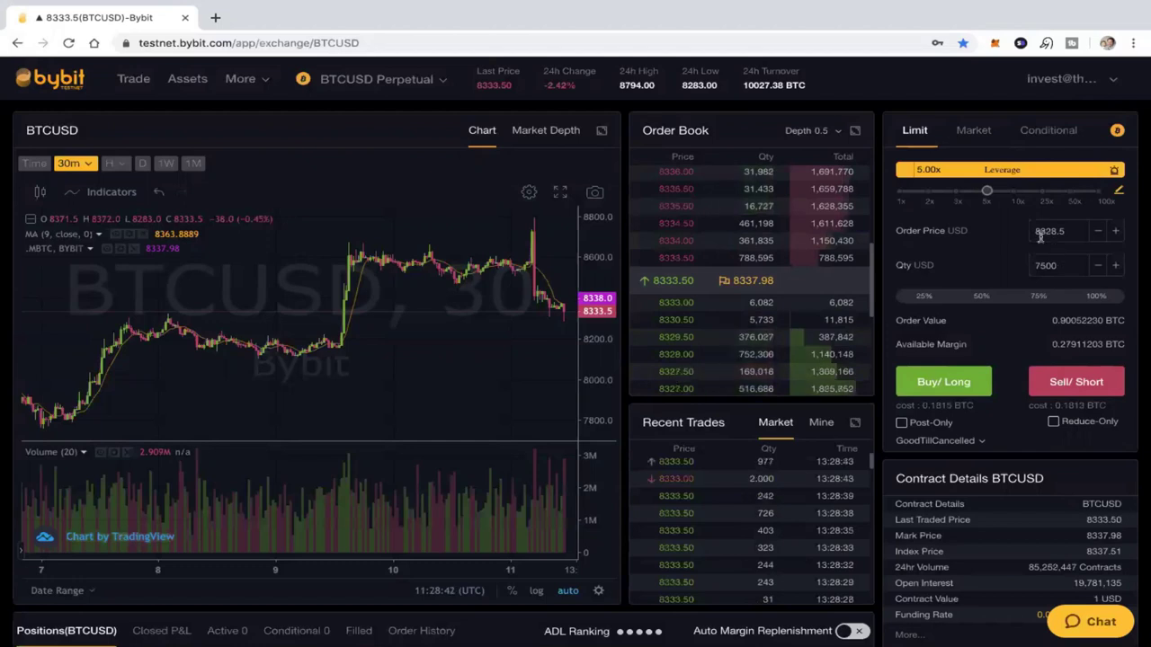
{"action": "left_click", "coordinate": [686, 371]}
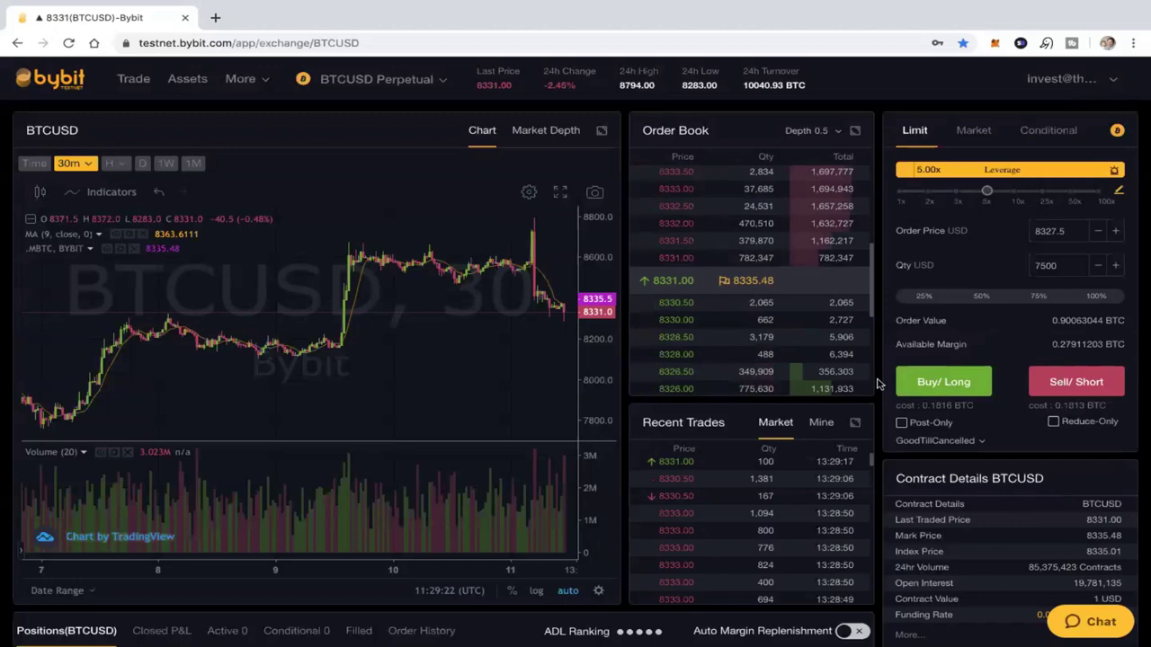
Start a long order for 7500 USD with a 15% stop loss at 8085 and a 50% take profit at 9253.
{"action": "scroll", "coordinate": [878, 385], "scroll_direction": "down", "scroll_amount": 1}
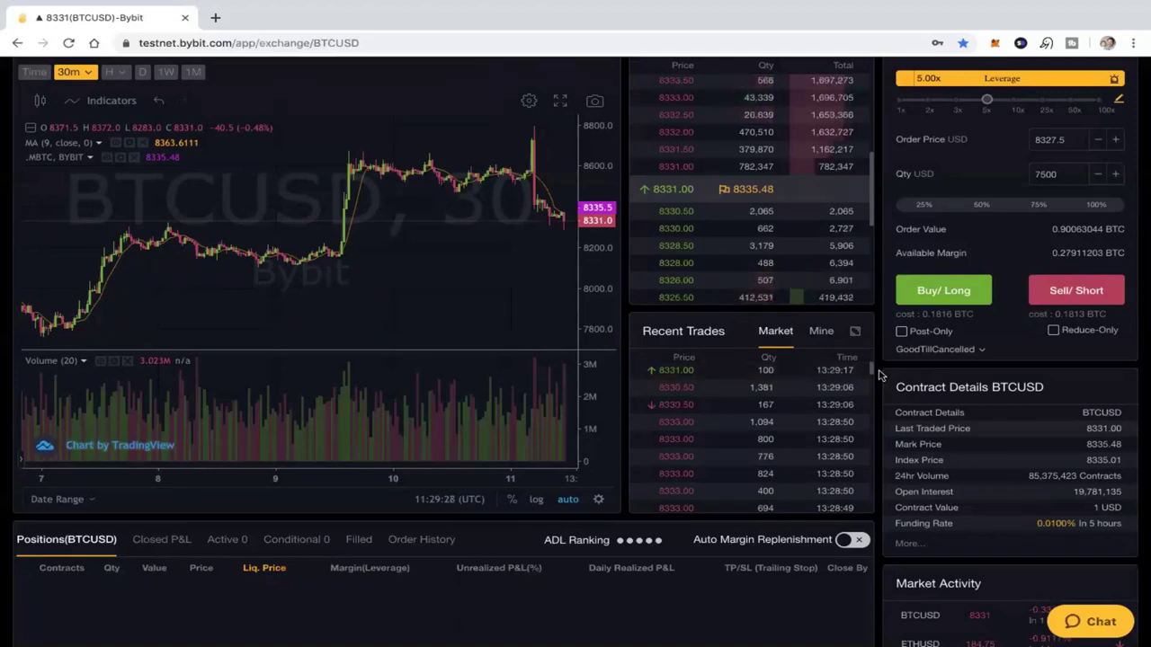
{"action": "scroll", "coordinate": [878, 376], "scroll_direction": "up", "scroll_amount": 1}
{"action": "left_click", "coordinate": [944, 392]}
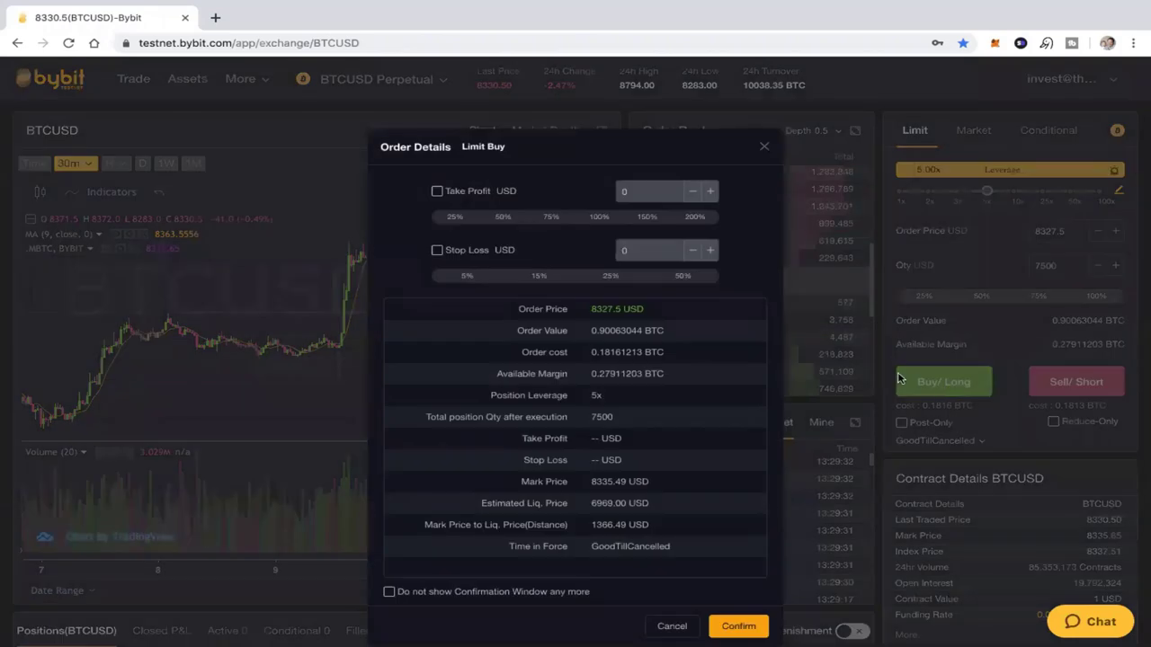
{"action": "left_click", "coordinate": [437, 252]}
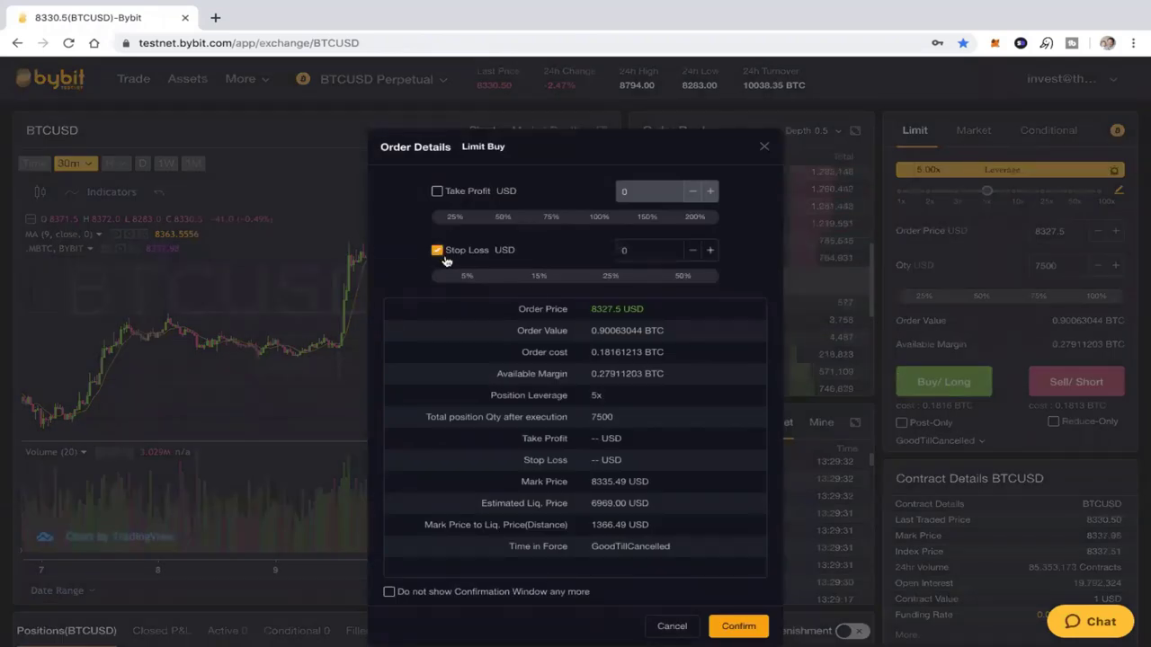
{"action": "left_click", "coordinate": [536, 276]}
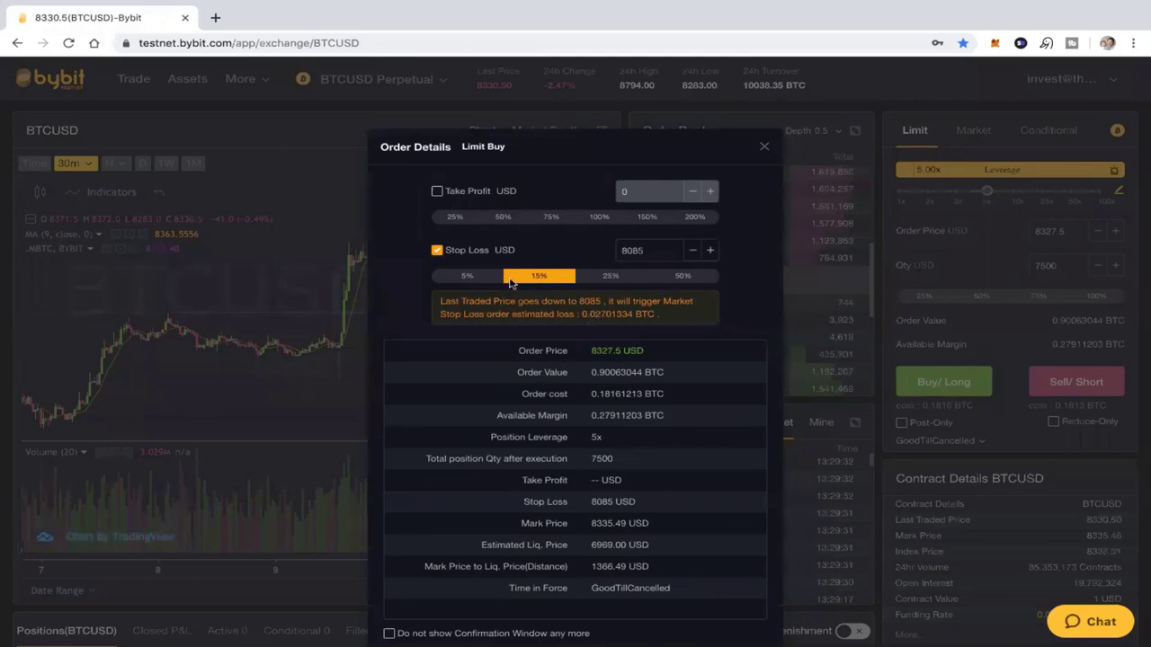
{"action": "left_click", "coordinate": [437, 192]}
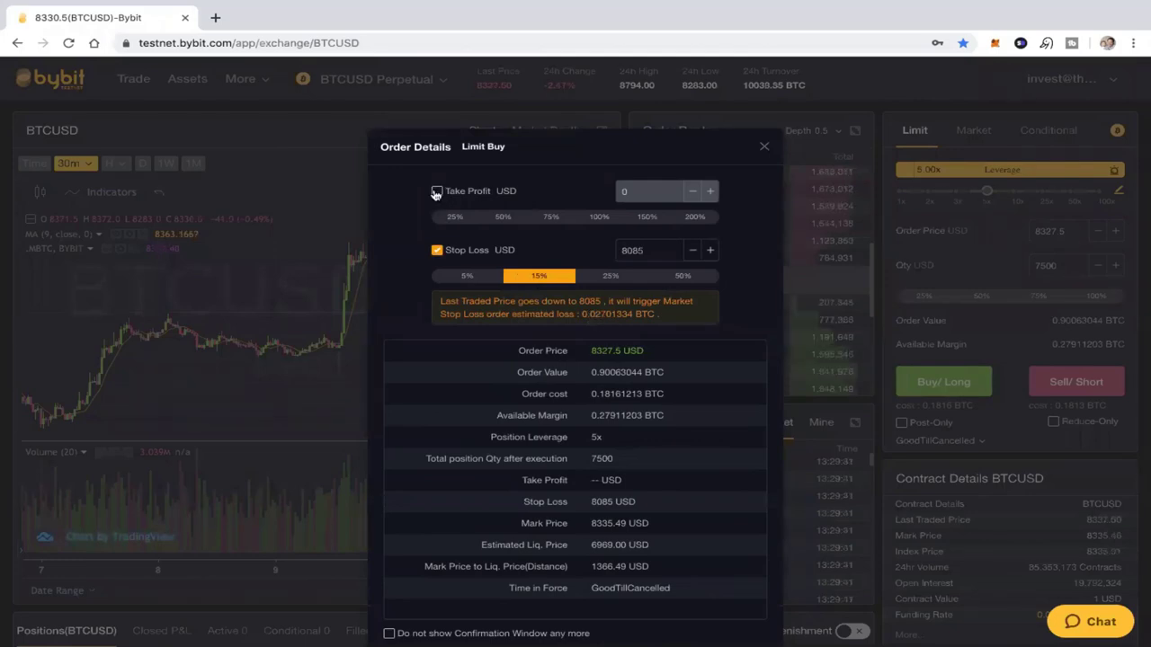
{"action": "left_click", "coordinate": [503, 218]}
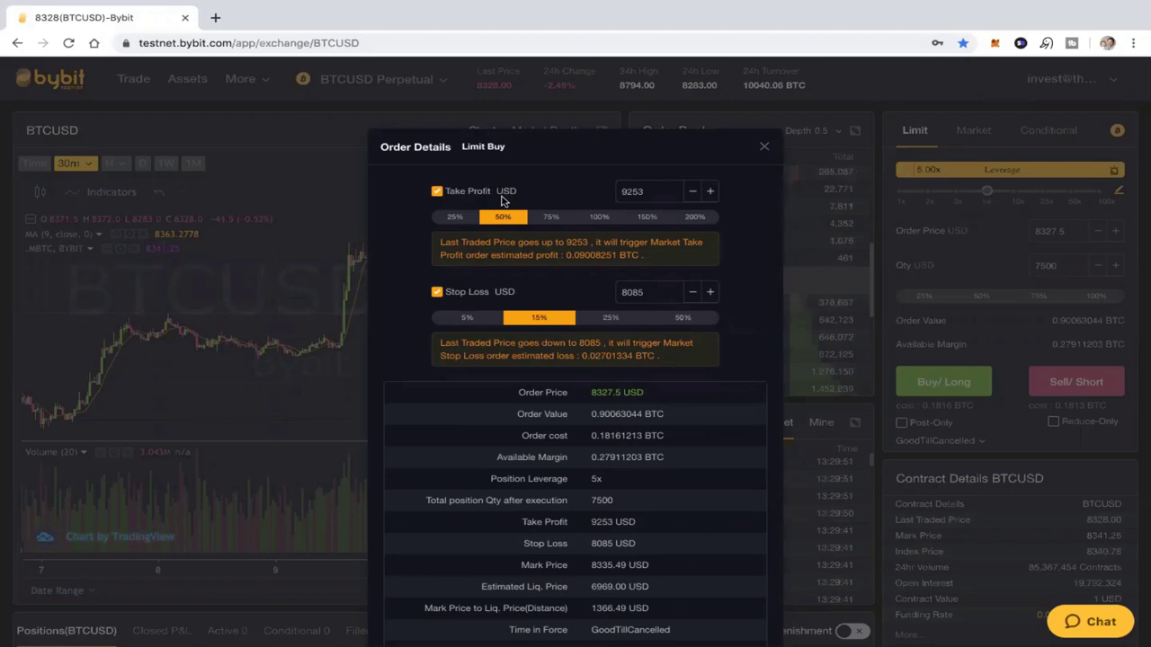
Review the limit buy's order details and confirm the order.
{"action": "scroll", "coordinate": [392, 347], "scroll_direction": "down", "scroll_amount": 1}
{"action": "scroll", "coordinate": [392, 347], "scroll_direction": "up", "scroll_amount": 1}
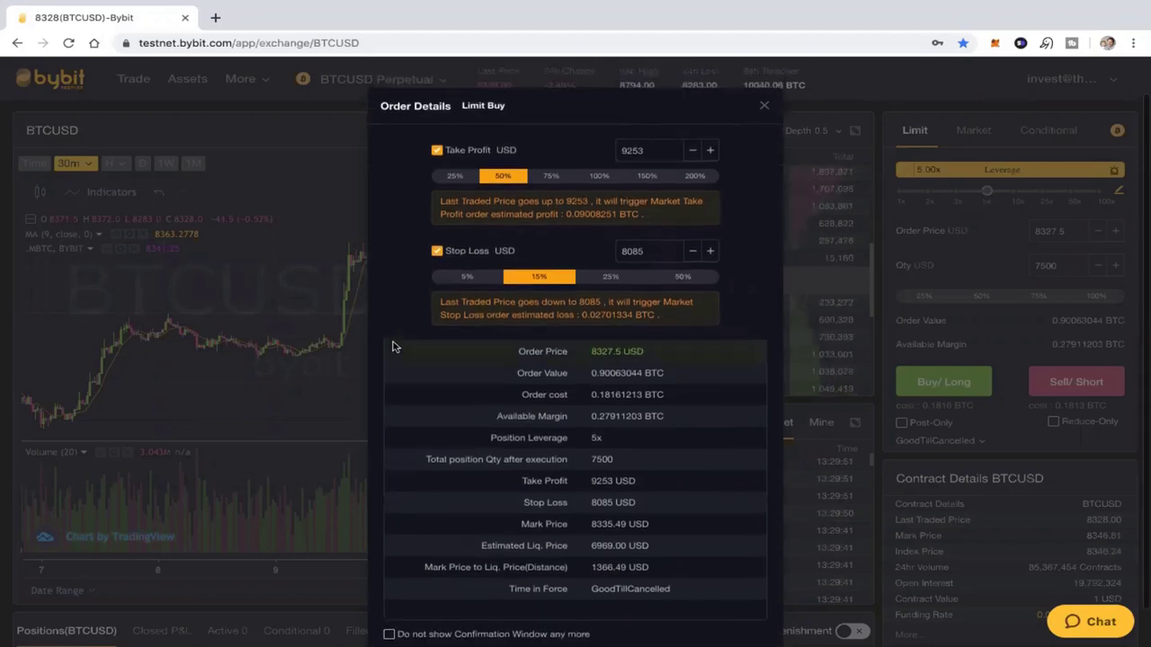
{"action": "scroll", "coordinate": [392, 347], "scroll_direction": "down", "scroll_amount": 1}
{"action": "scroll", "coordinate": [392, 347], "scroll_direction": "up", "scroll_amount": 1}
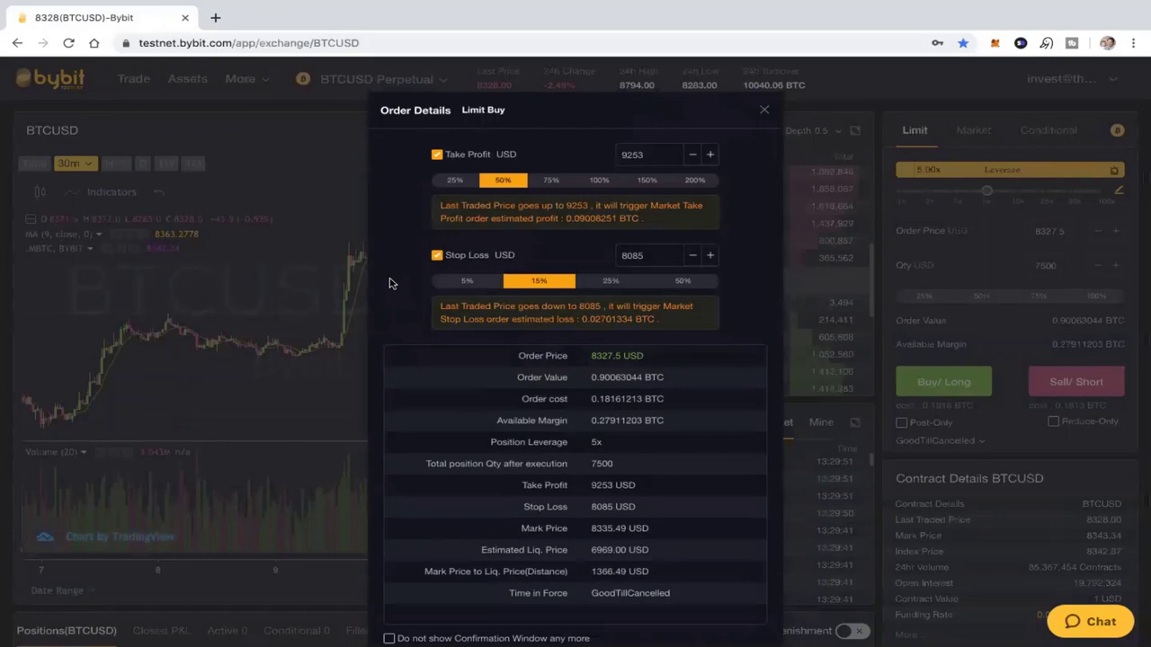
{"action": "scroll", "coordinate": [390, 283], "scroll_direction": "down", "scroll_amount": 1}
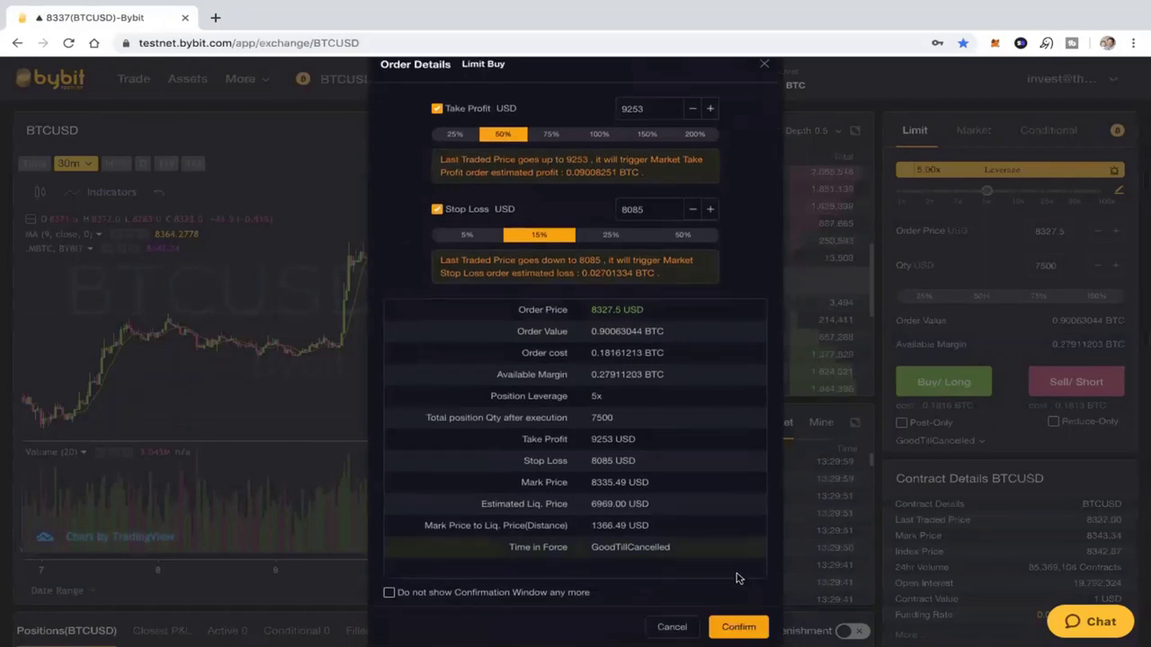
{"action": "left_click", "coordinate": [737, 627]}
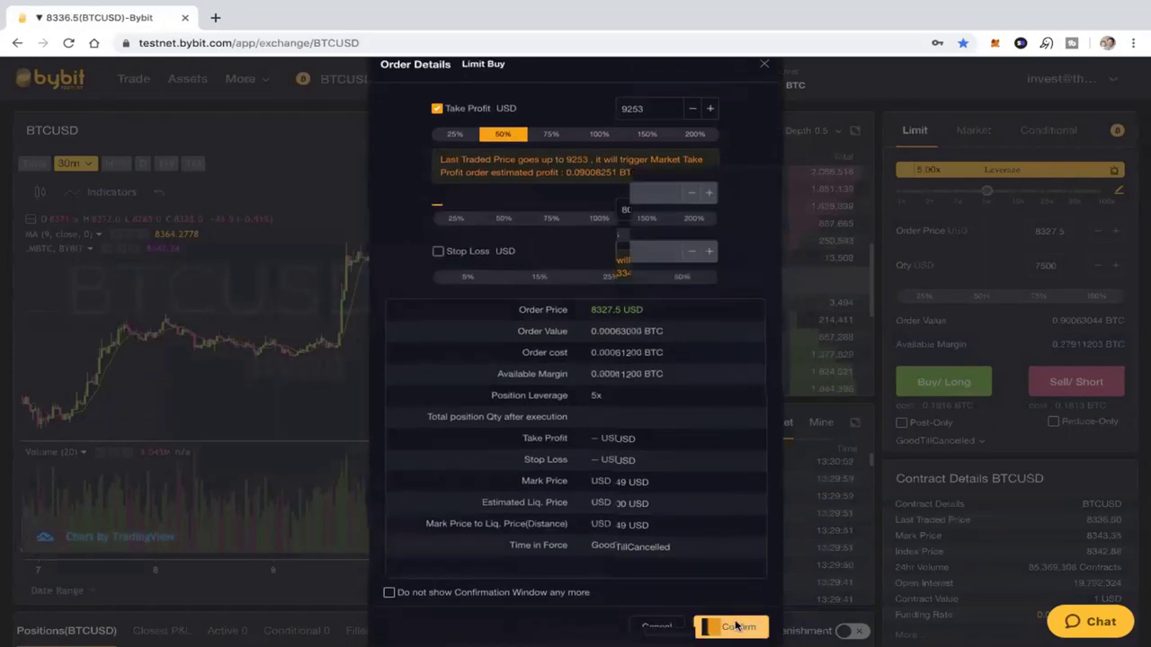
Examine the submitted BTCUSD order among the active orders and compare with the open positions.
{"action": "scroll", "coordinate": [621, 564], "scroll_direction": "down", "scroll_amount": 1}
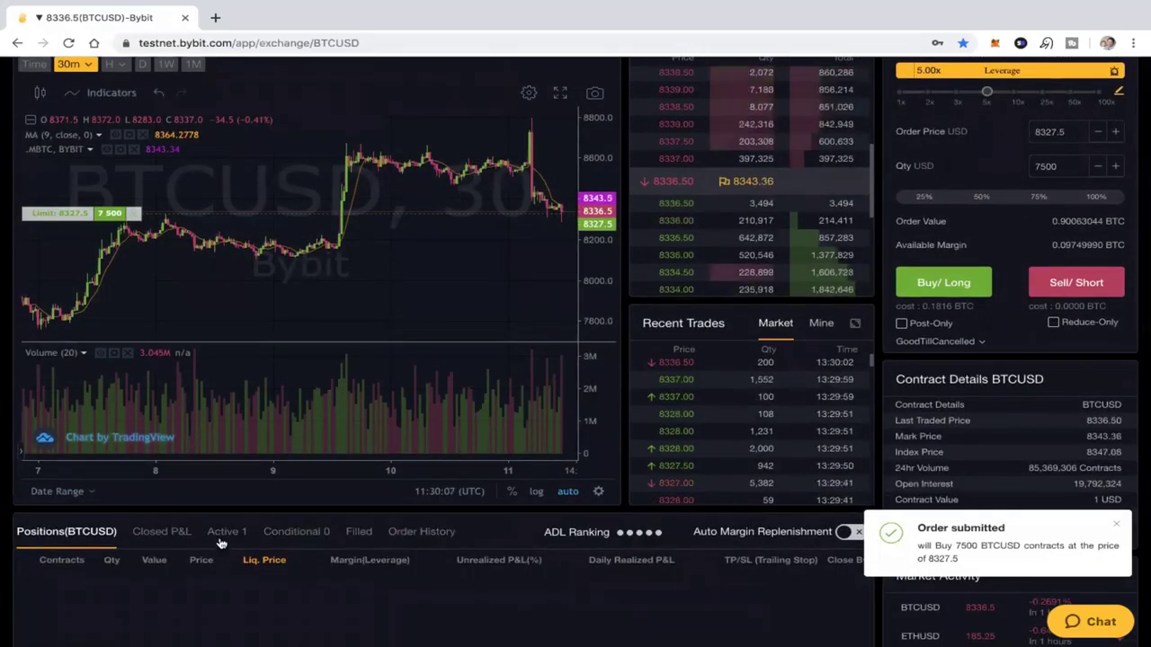
{"action": "left_click", "coordinate": [225, 533]}
{"action": "scroll", "coordinate": [210, 622], "scroll_direction": "down", "scroll_amount": 1}
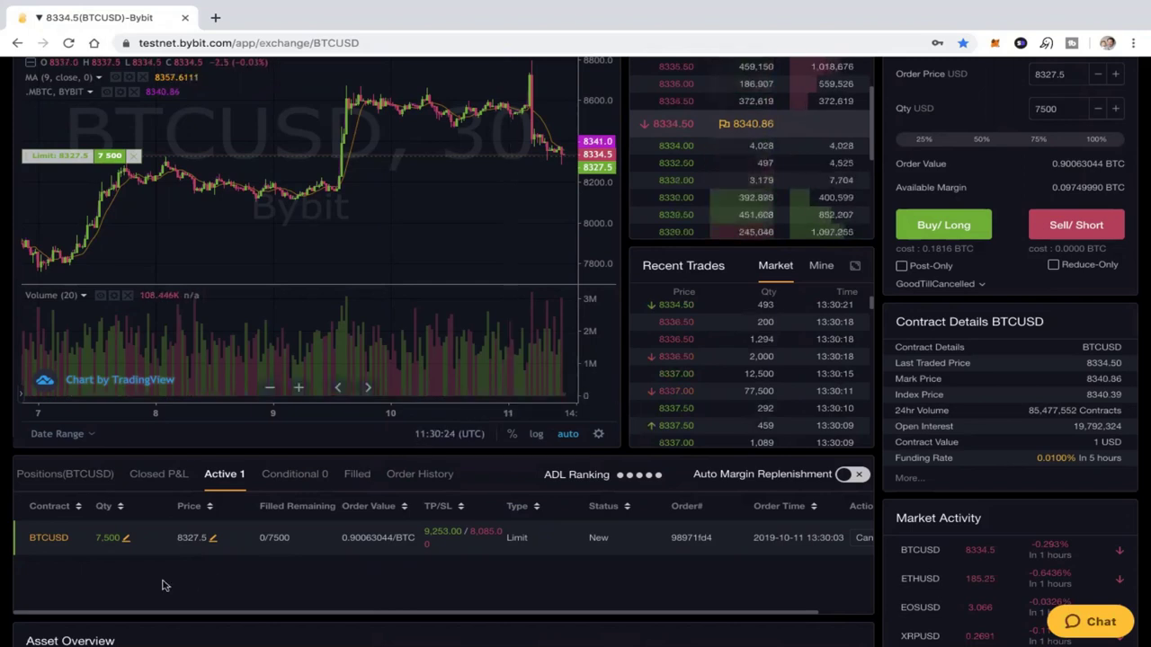
{"action": "left_click", "coordinate": [73, 481]}
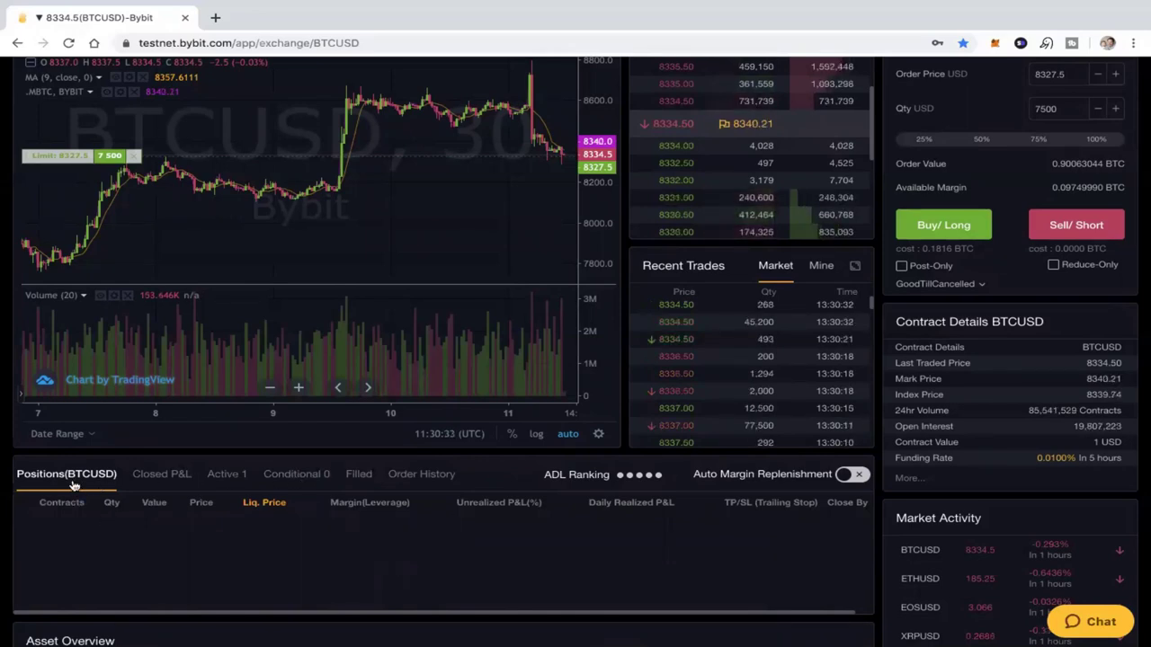
{"action": "left_click", "coordinate": [219, 475]}
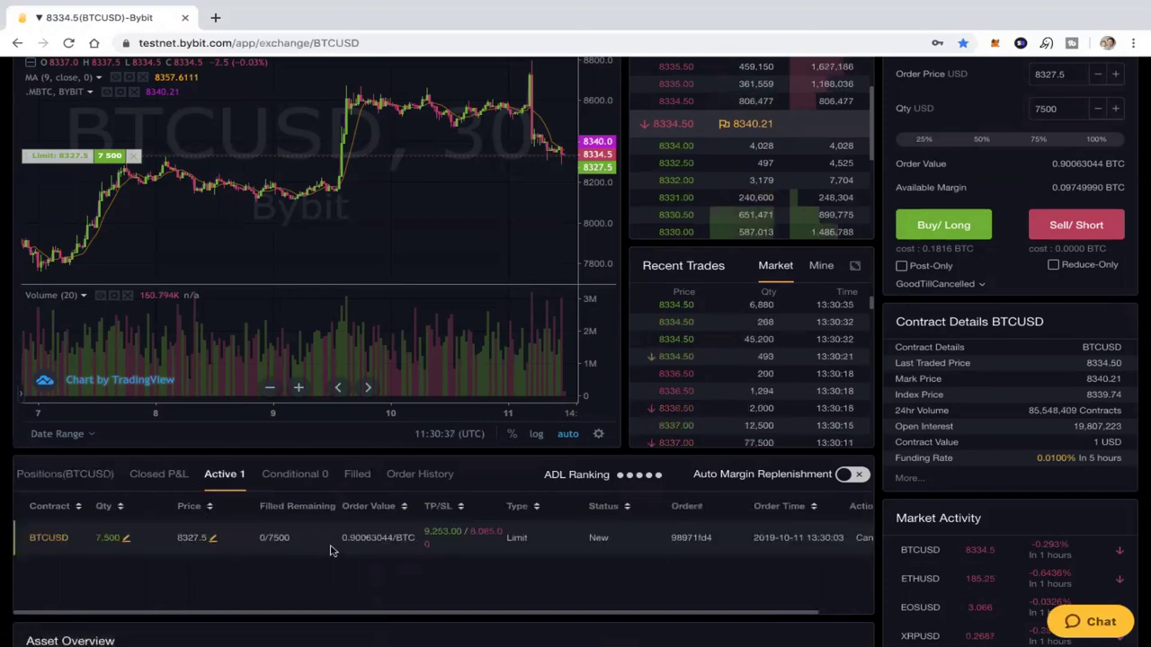
Review the conditional orders, filled trades, closed P&L and positions, returning to the active orders.
{"action": "left_click", "coordinate": [289, 475]}
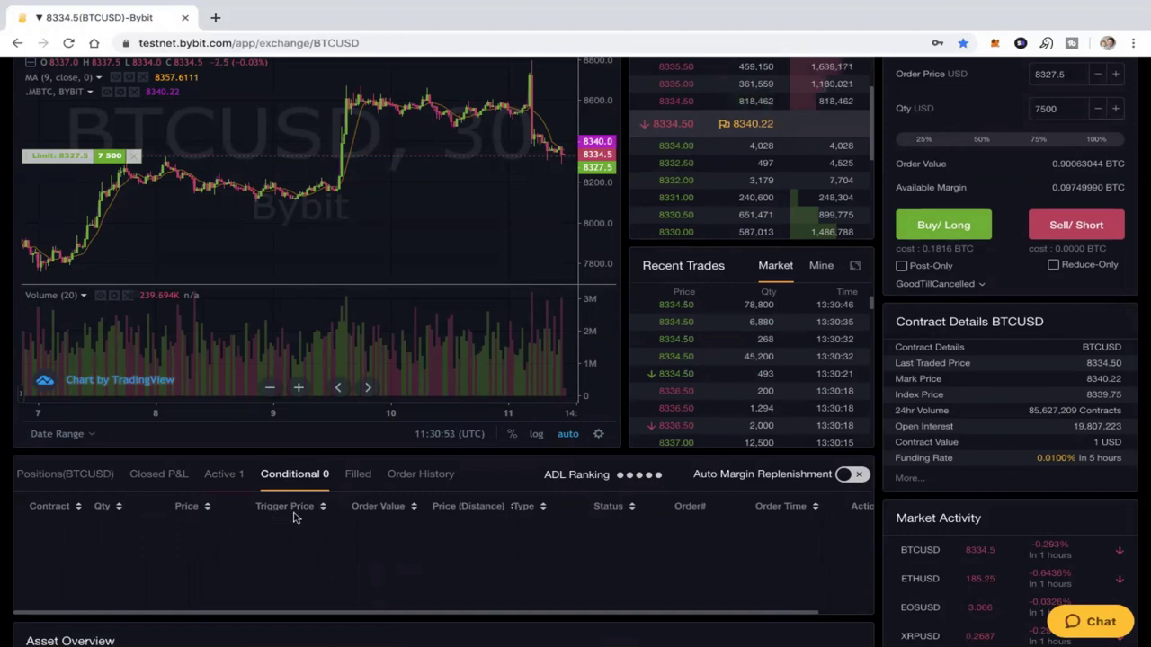
{"action": "left_click", "coordinate": [356, 477]}
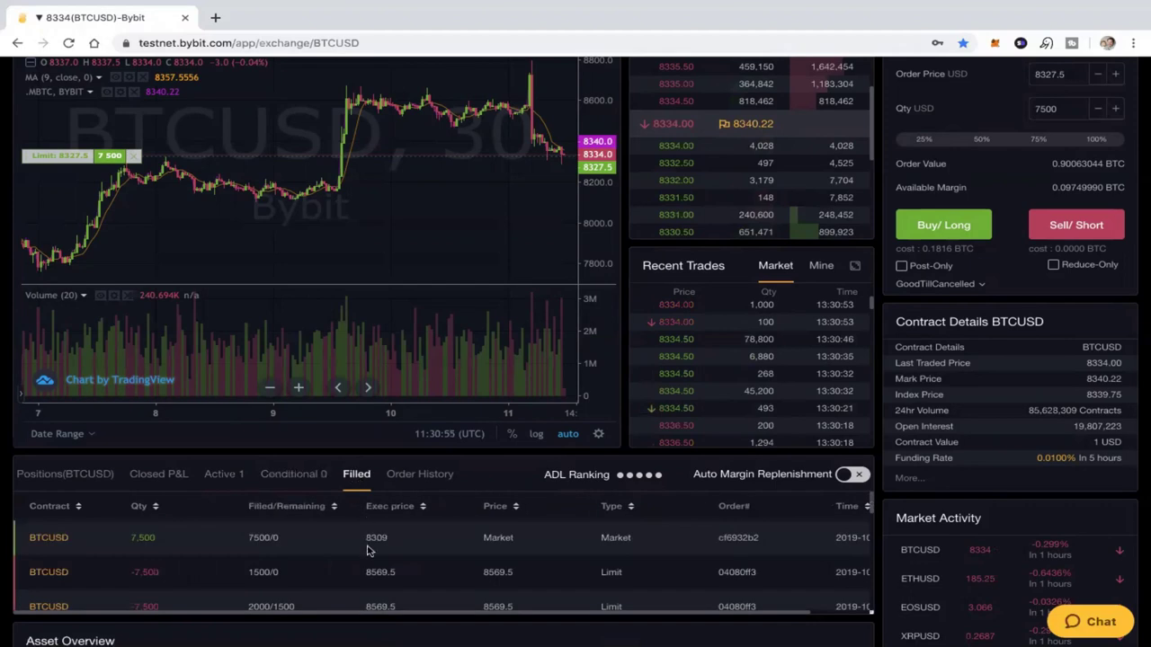
{"action": "scroll", "coordinate": [368, 554], "scroll_direction": "down", "scroll_amount": 4}
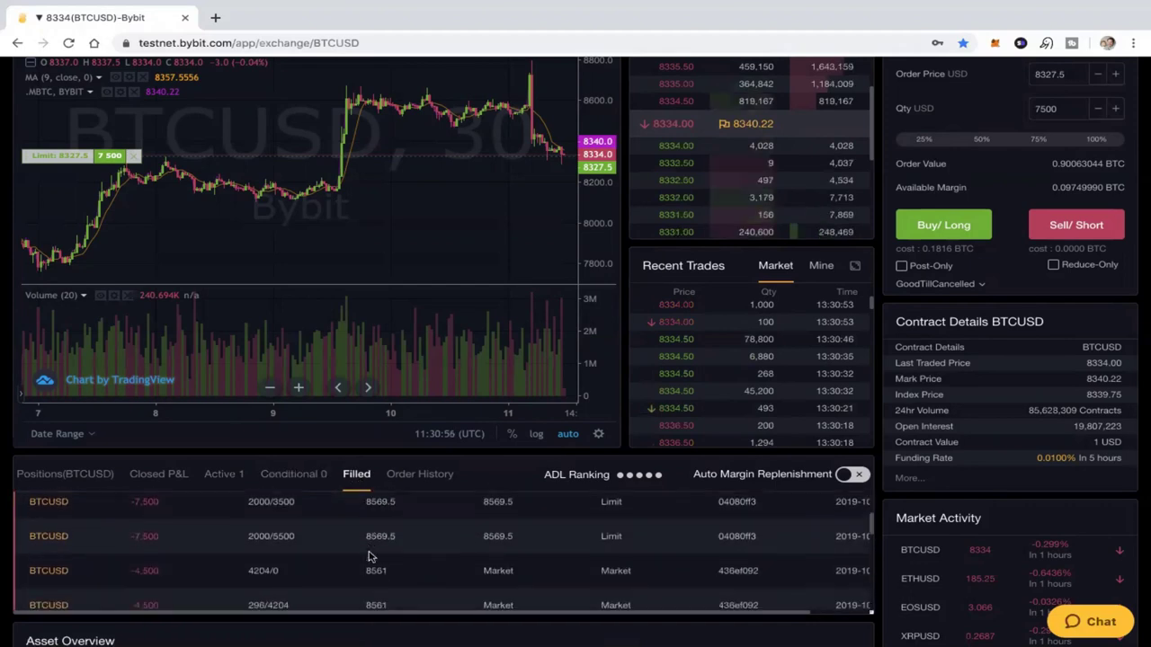
{"action": "scroll", "coordinate": [368, 555], "scroll_direction": "up", "scroll_amount": 4}
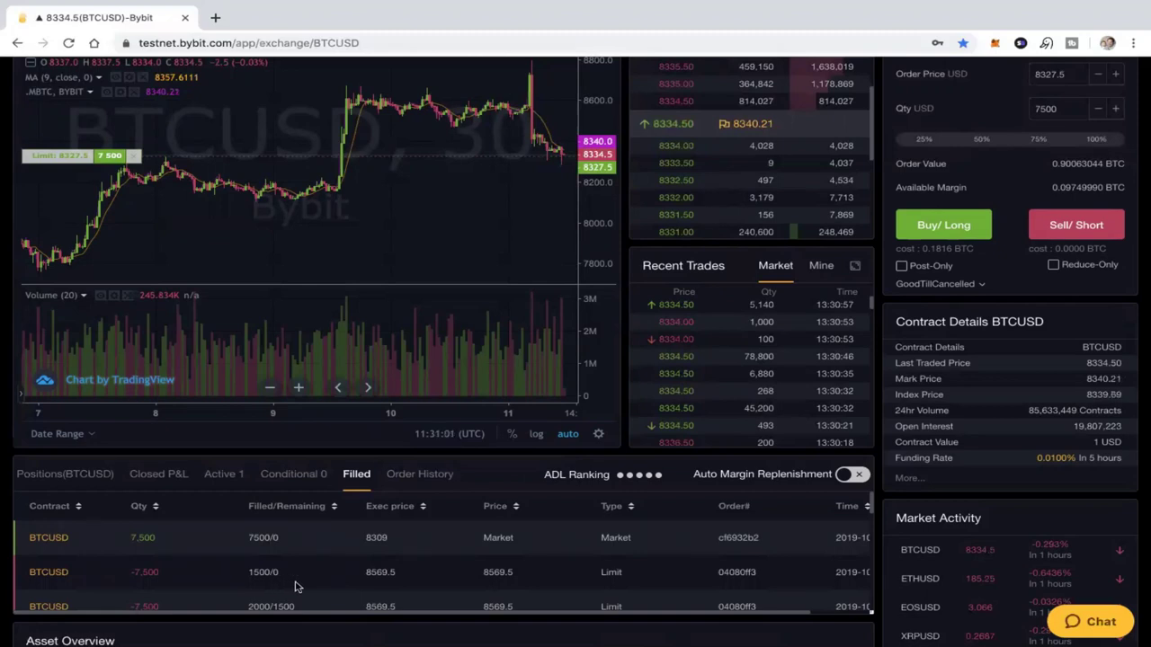
{"action": "left_click", "coordinate": [160, 475]}
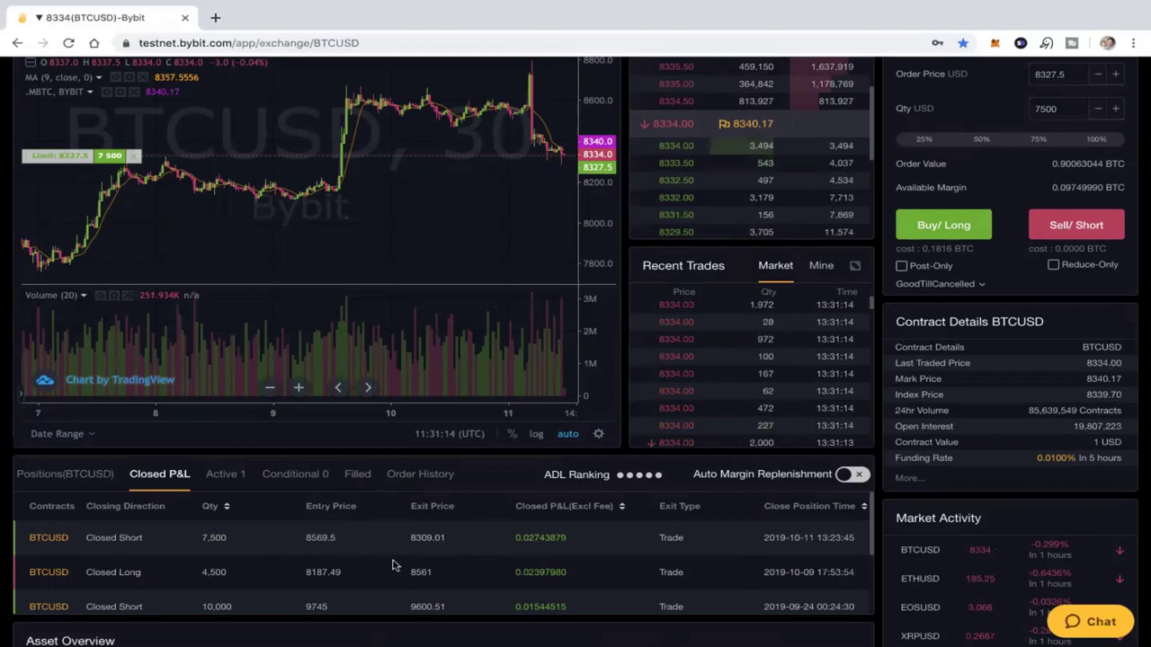
{"action": "left_click", "coordinate": [72, 475]}
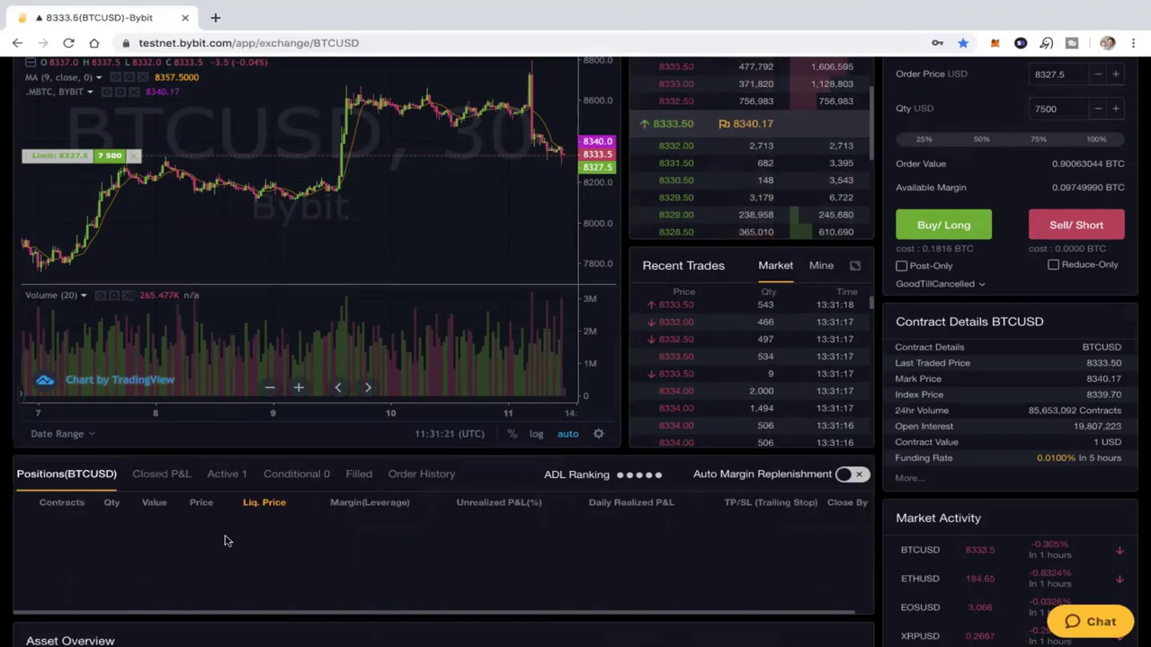
{"action": "left_click", "coordinate": [227, 474]}
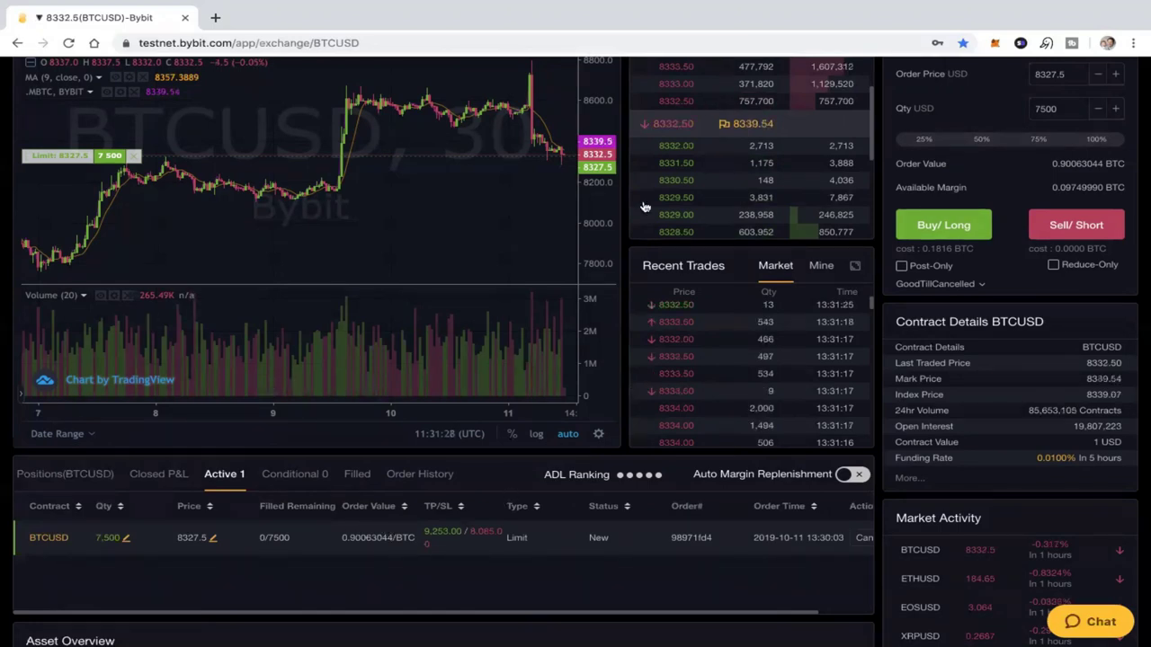
{"action": "scroll", "coordinate": [624, 253], "scroll_direction": "up", "scroll_amount": 2}
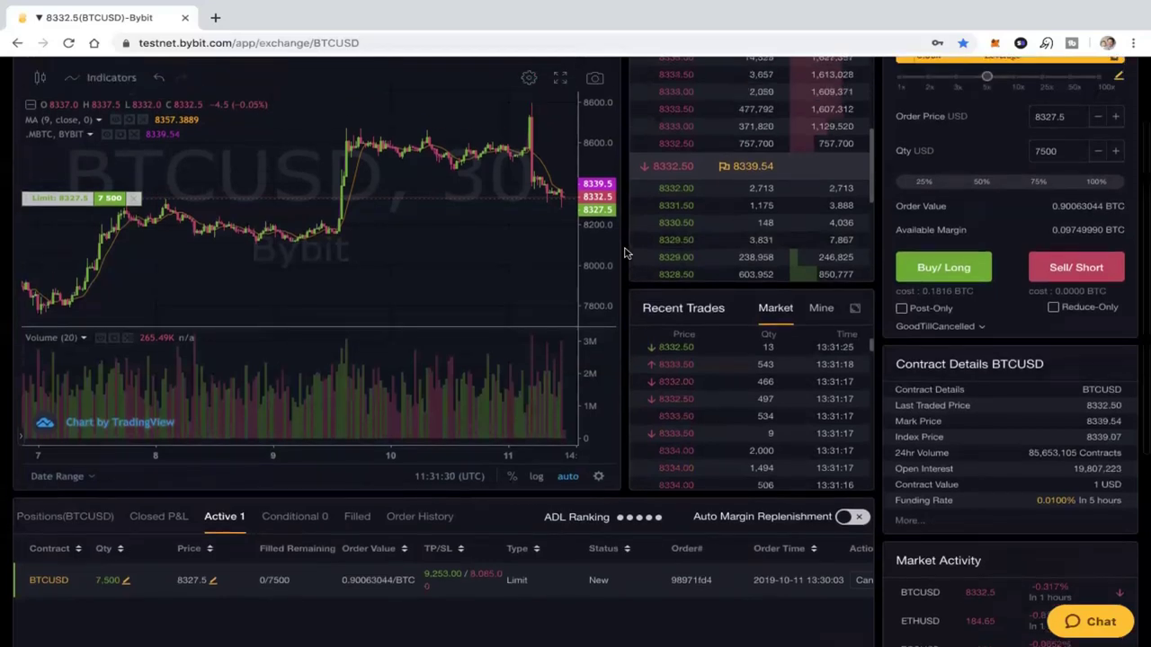
{"action": "scroll", "coordinate": [625, 253], "scroll_direction": "down", "scroll_amount": 2}
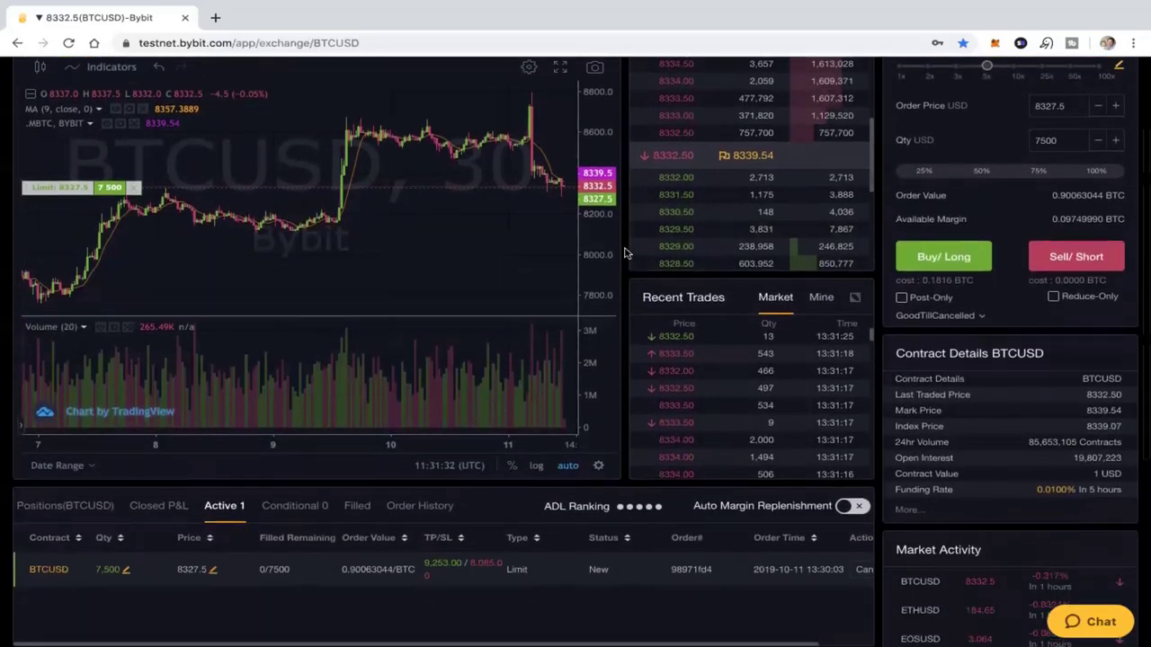
{"action": "scroll", "coordinate": [625, 252], "scroll_direction": "up", "scroll_amount": 2}
{"action": "scroll", "coordinate": [625, 253], "scroll_direction": "down", "scroll_amount": 1}
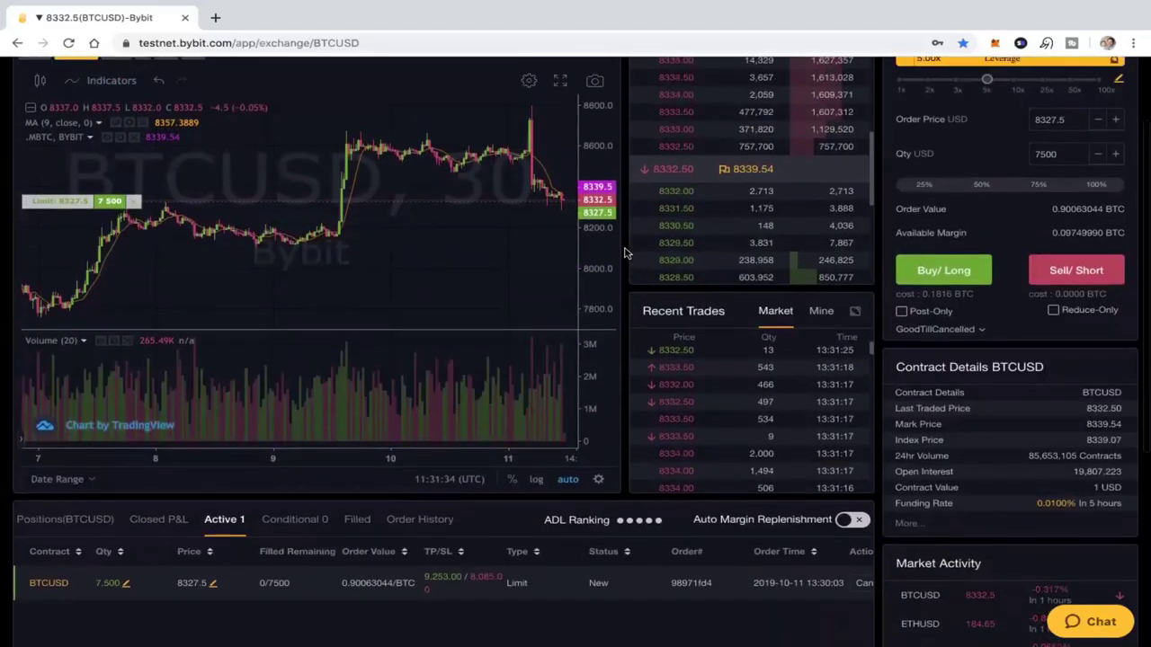
{"action": "scroll", "coordinate": [357, 626], "scroll_direction": "down", "scroll_amount": 1}
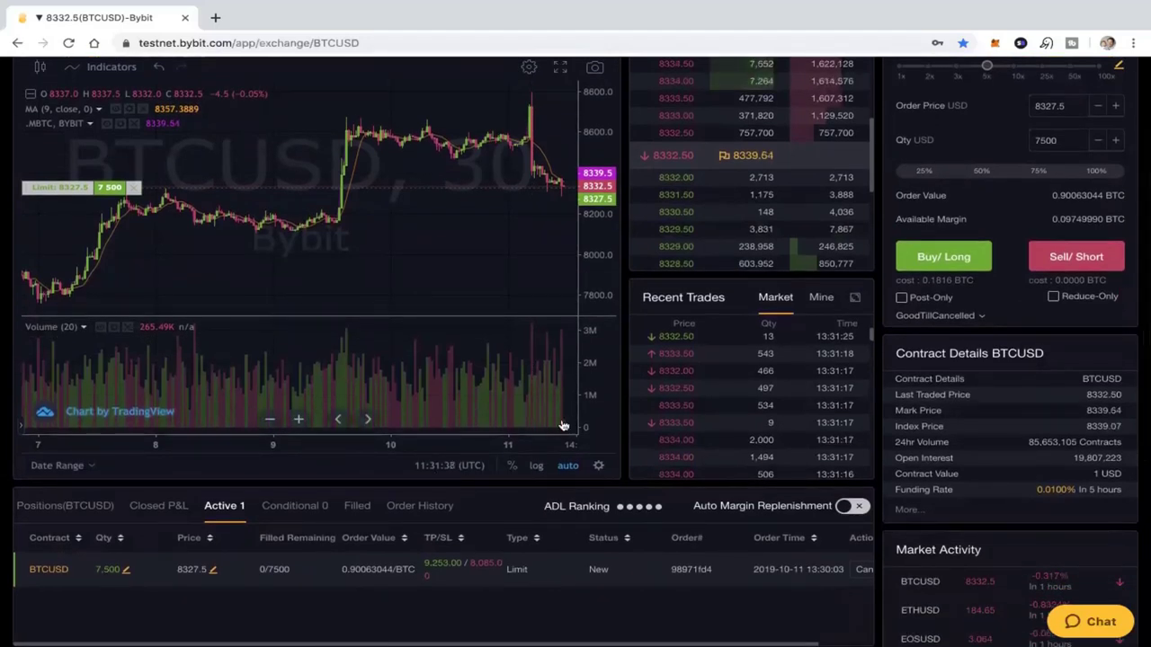
{"action": "scroll", "coordinate": [627, 401], "scroll_direction": "up", "scroll_amount": 2}
{"action": "scroll", "coordinate": [627, 401], "scroll_direction": "down", "scroll_amount": 2}
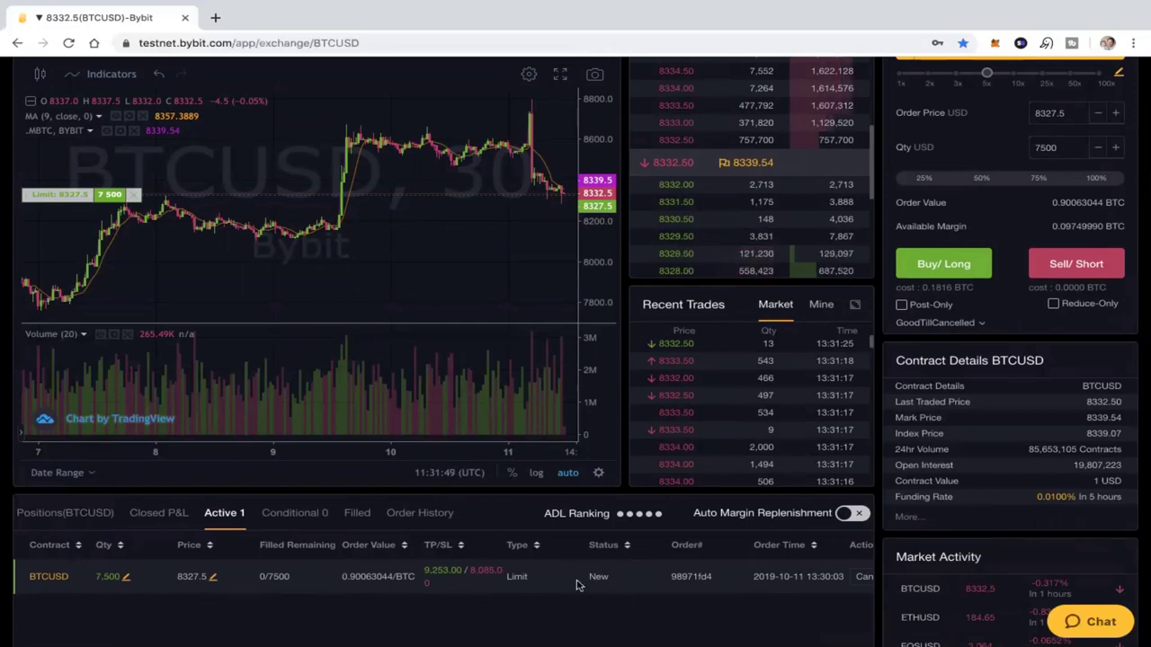
Inspect the price editor and the quantity editor of the active BTCUSD order, cancelling each.
{"action": "left_click", "coordinate": [213, 578]}
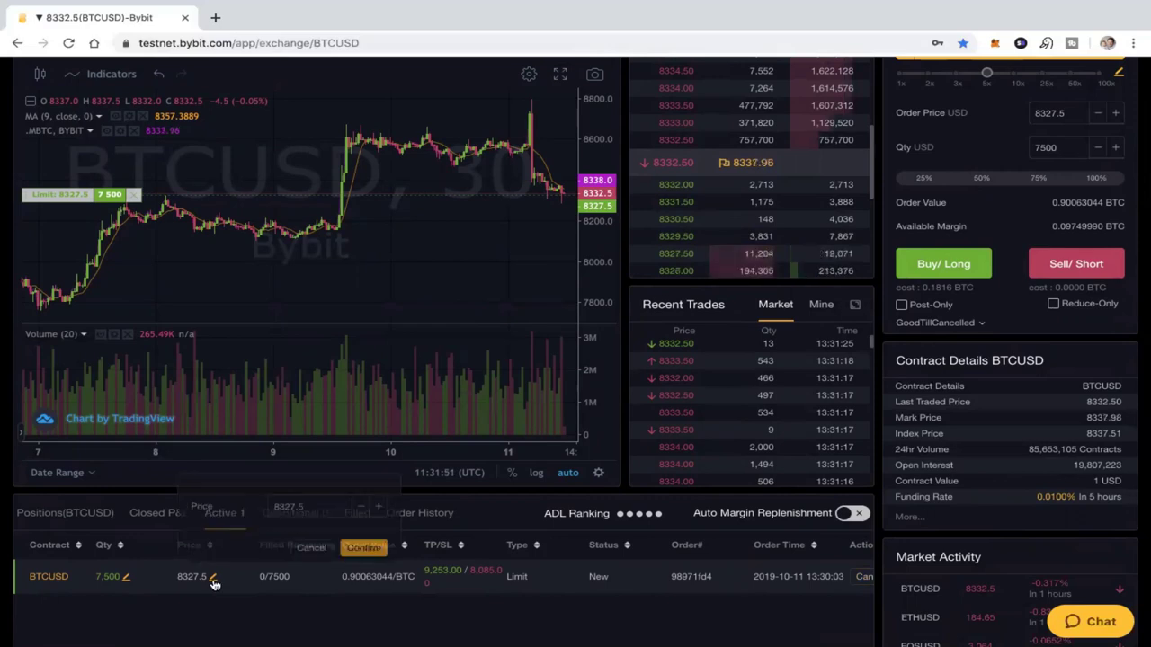
{"action": "left_click", "coordinate": [306, 547]}
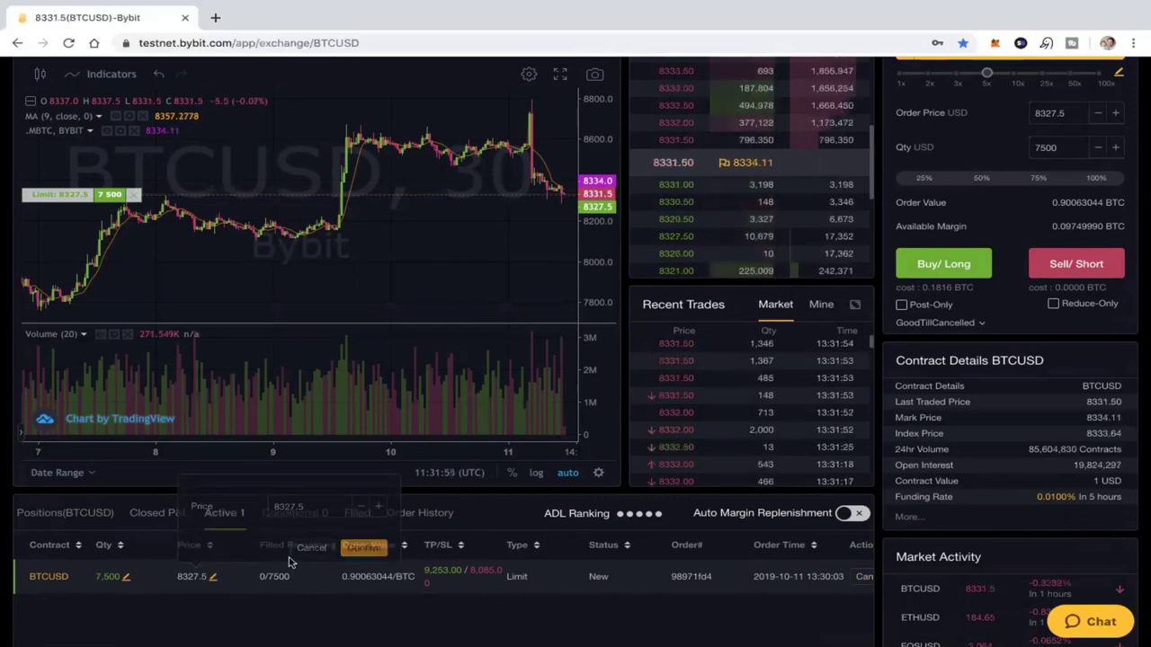
{"action": "left_click", "coordinate": [126, 577]}
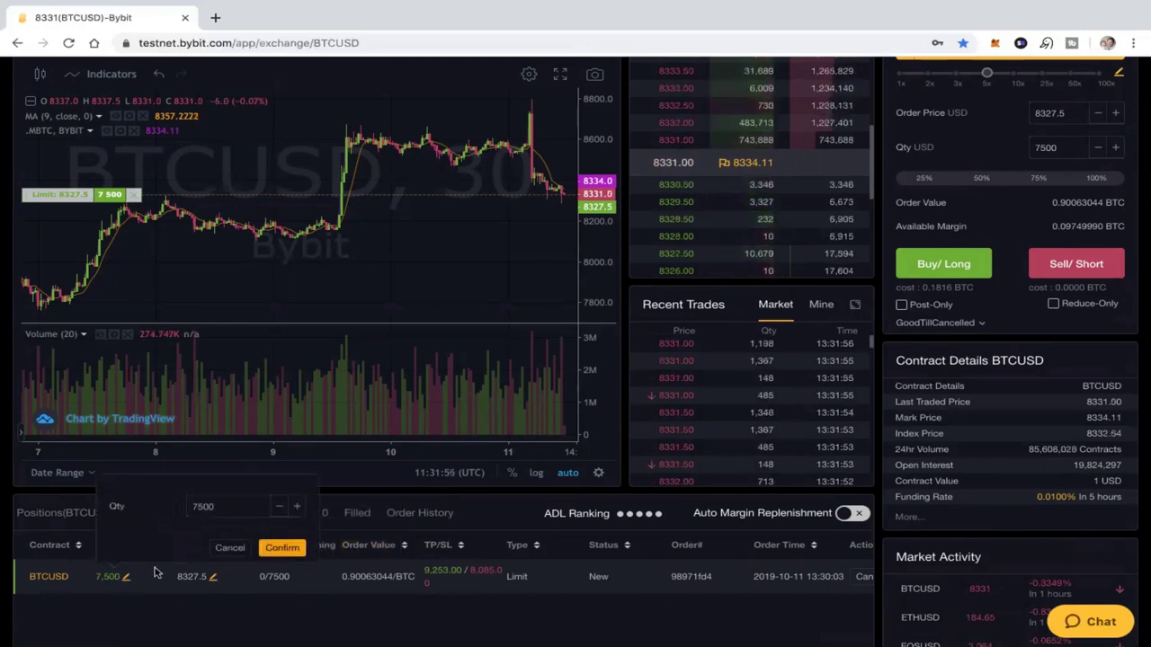
{"action": "left_click", "coordinate": [229, 547]}
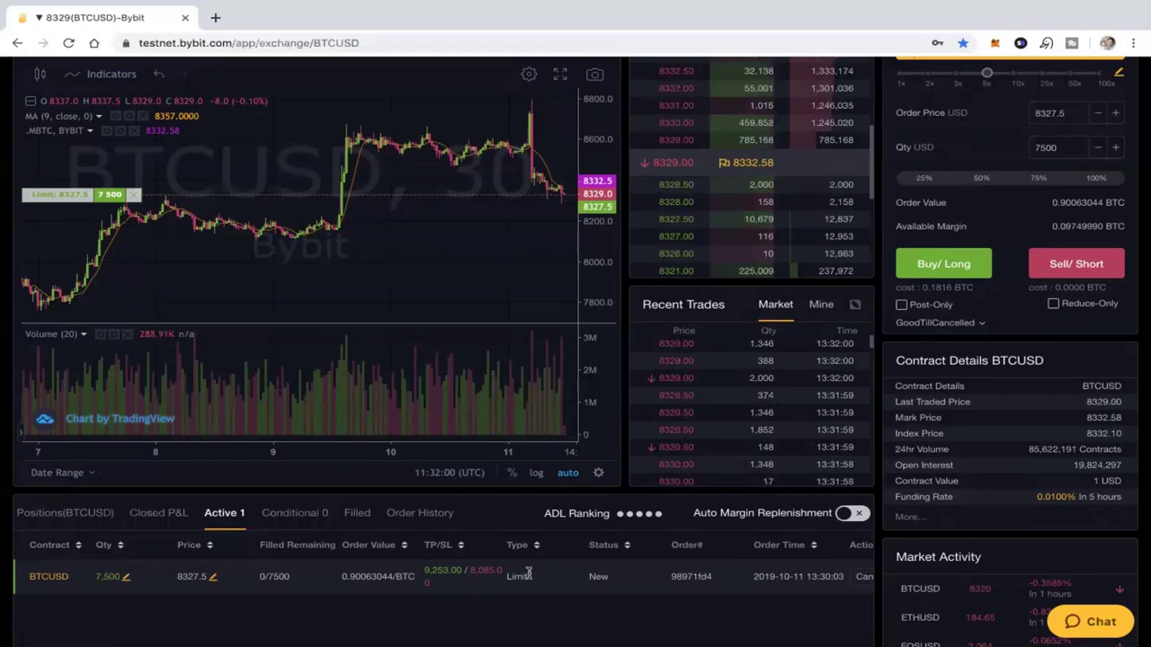
{"action": "scroll", "coordinate": [624, 588], "scroll_direction": "right", "scroll_amount": 2}
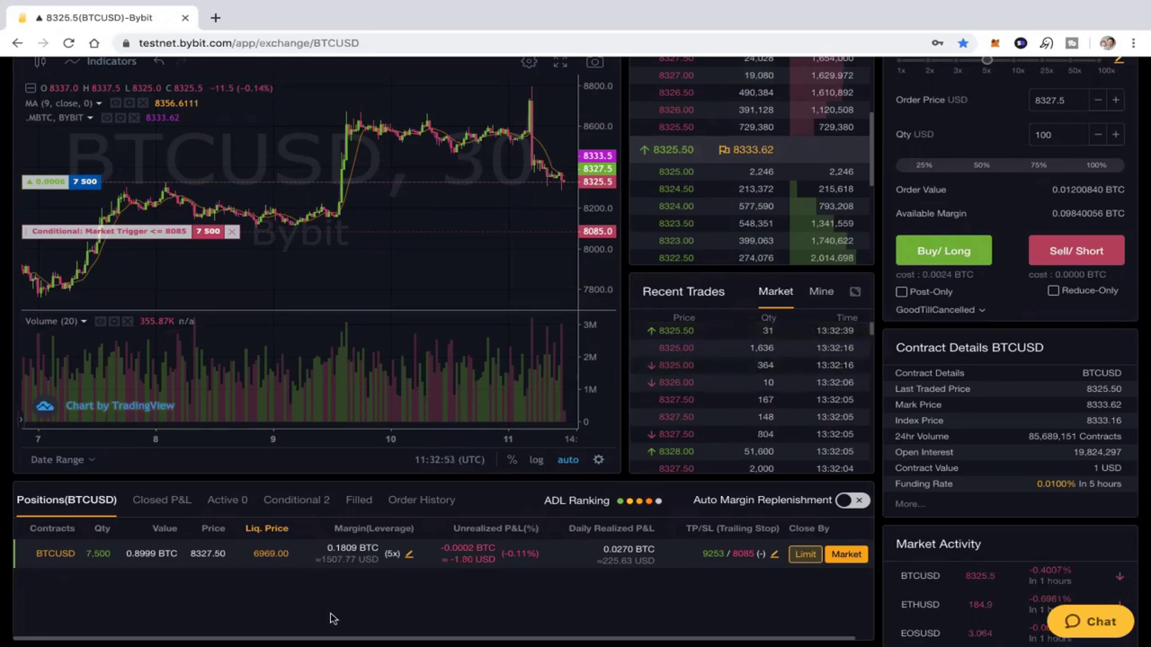
{"action": "scroll", "coordinate": [329, 619], "scroll_direction": "up", "scroll_amount": 1}
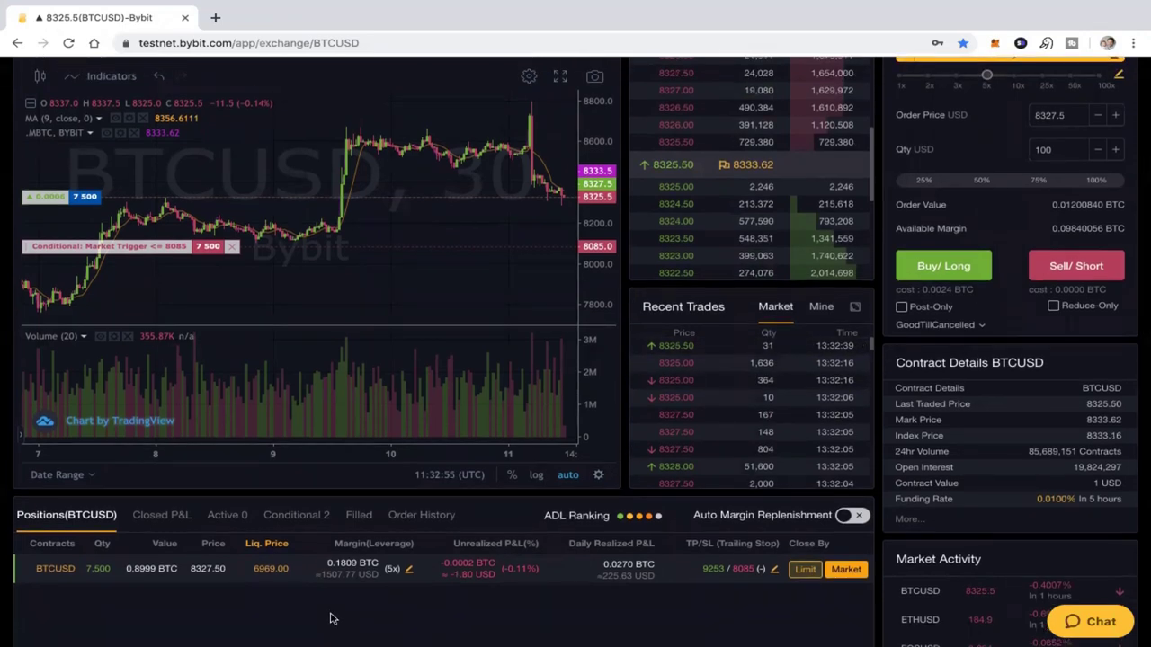
Inspect the take profit, stop loss and trailing stop settings of the open BTCUSD position, cancelling without changes.
{"action": "left_click", "coordinate": [774, 570]}
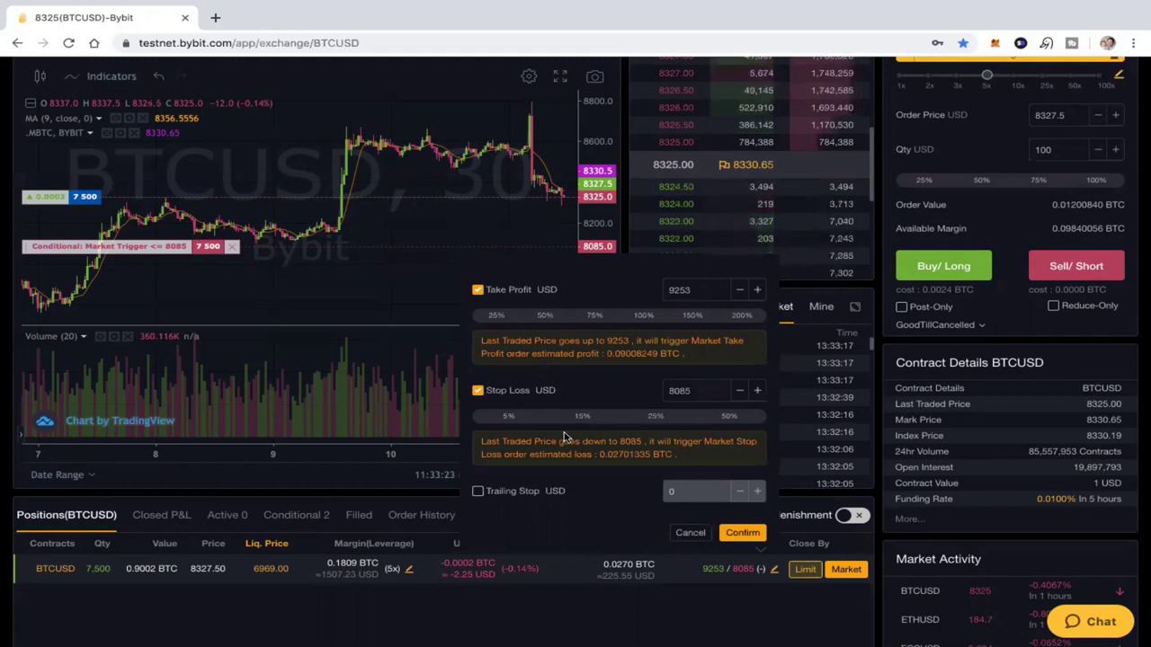
{"action": "left_click", "coordinate": [688, 532]}
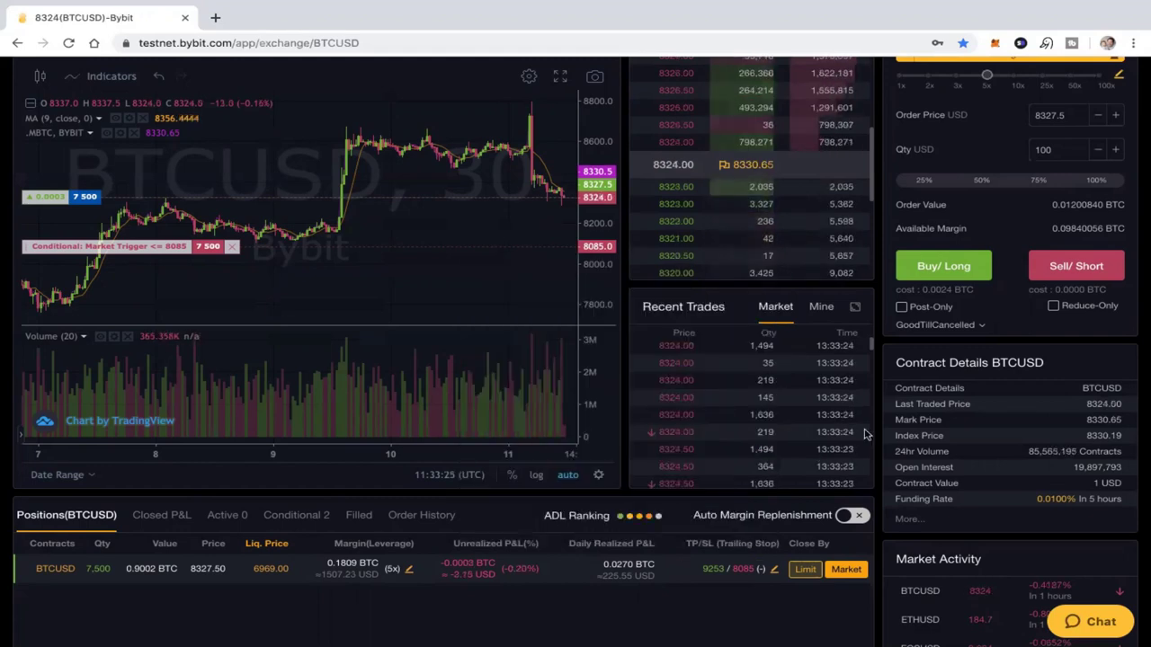
{"action": "scroll", "coordinate": [884, 406], "scroll_direction": "up", "scroll_amount": 1}
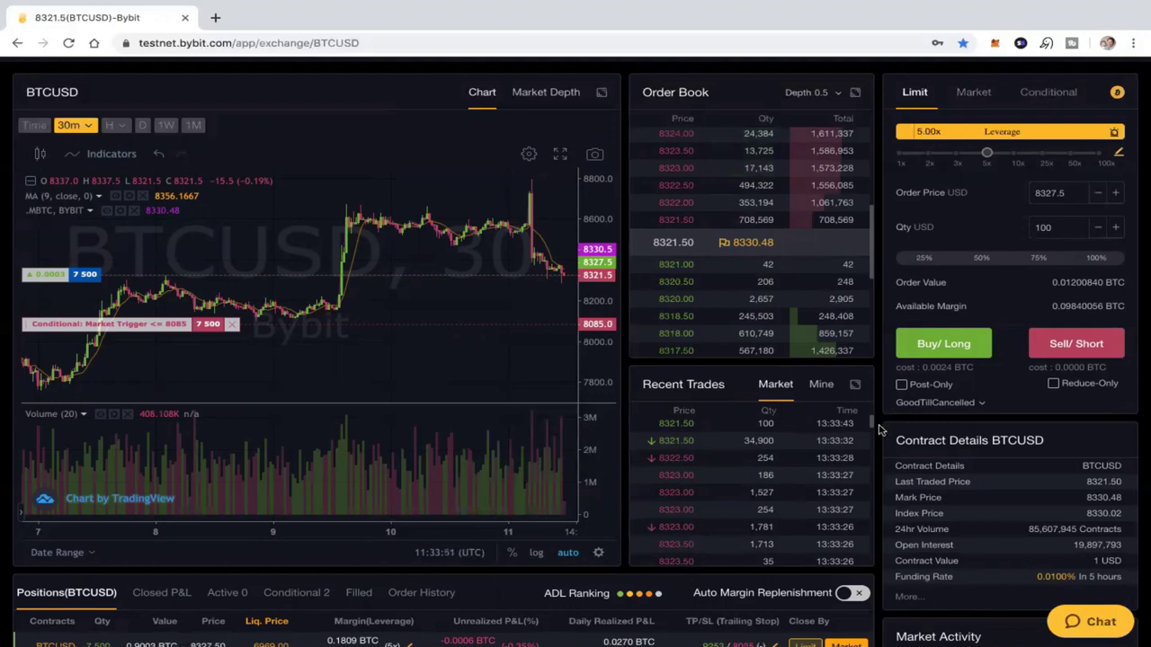
{"action": "scroll", "coordinate": [880, 430], "scroll_direction": "down", "scroll_amount": 1}
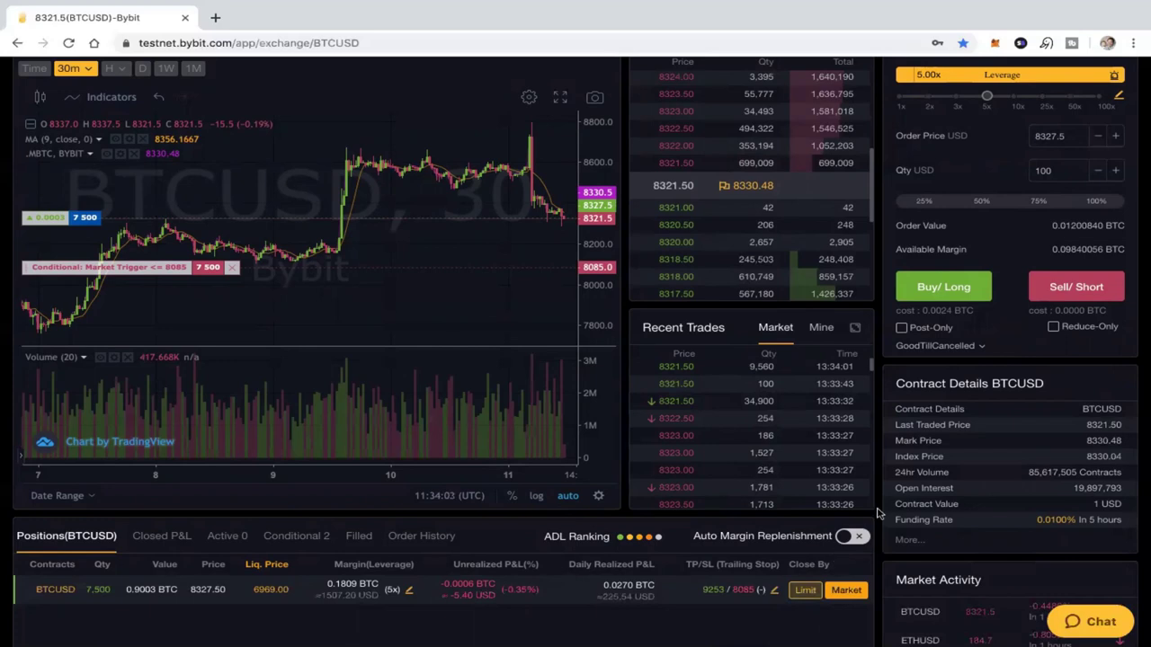
{"action": "scroll", "coordinate": [881, 509], "scroll_direction": "up", "scroll_amount": 1}
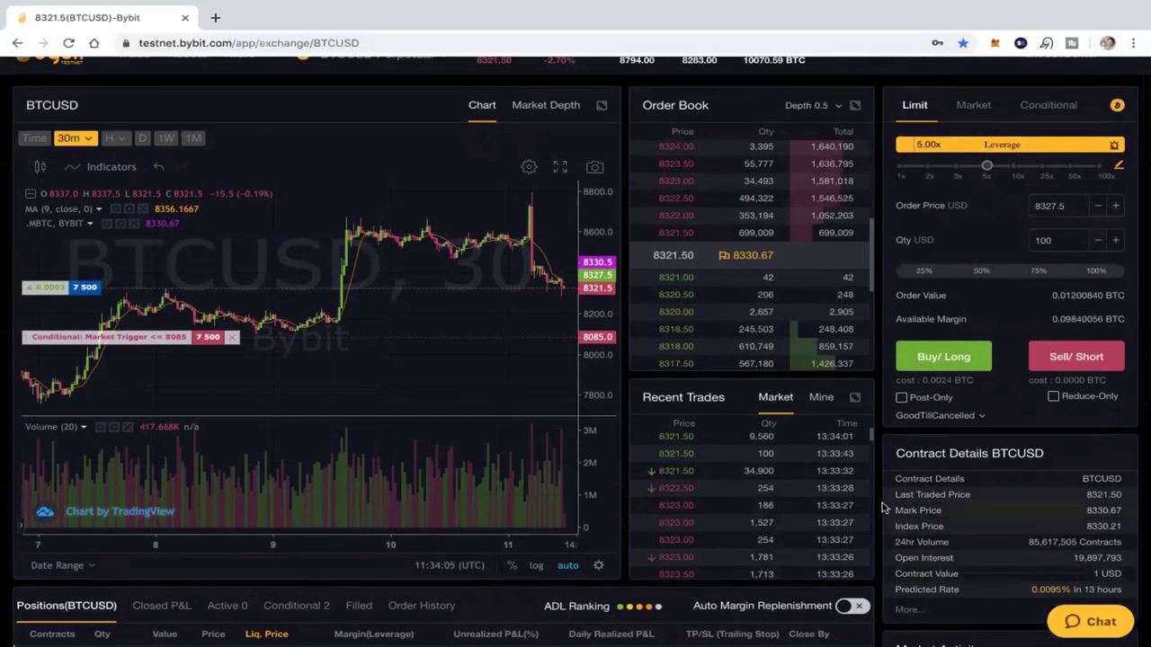
{"action": "scroll", "coordinate": [881, 508], "scroll_direction": "up", "scroll_amount": 1}
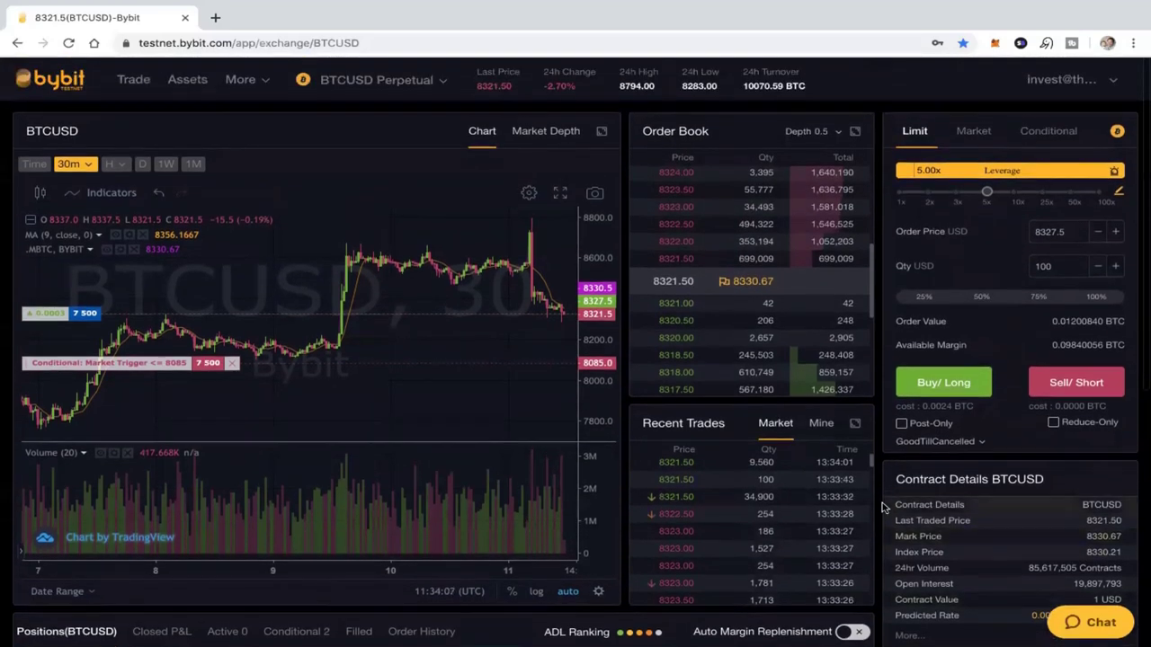